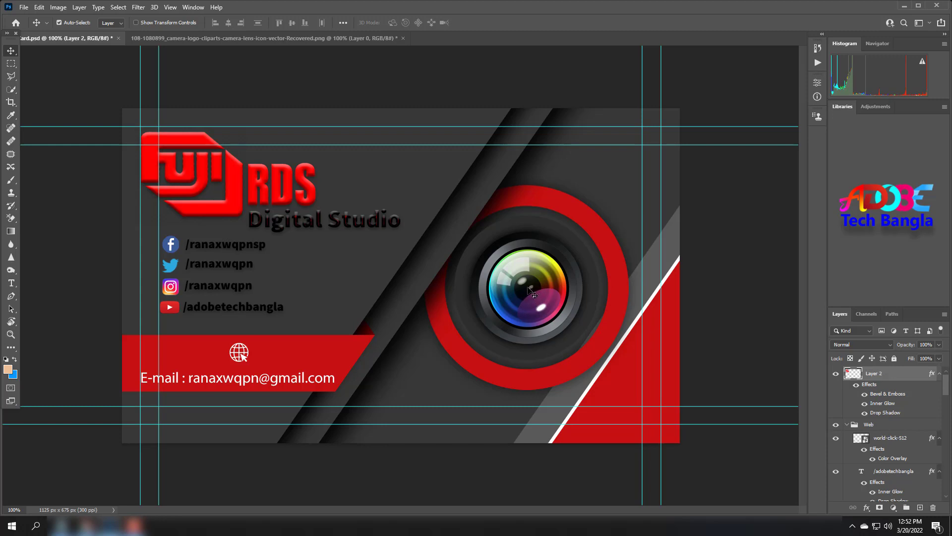
# Nudge the camera lens image up and right so it is centred in the red ring.
pyautogui.moveTo(530, 291)
pyautogui.mouseDown()
pyautogui.moveTo(613, 265)
pyautogui.moveTo(526, 289)
pyautogui.mouseUp()
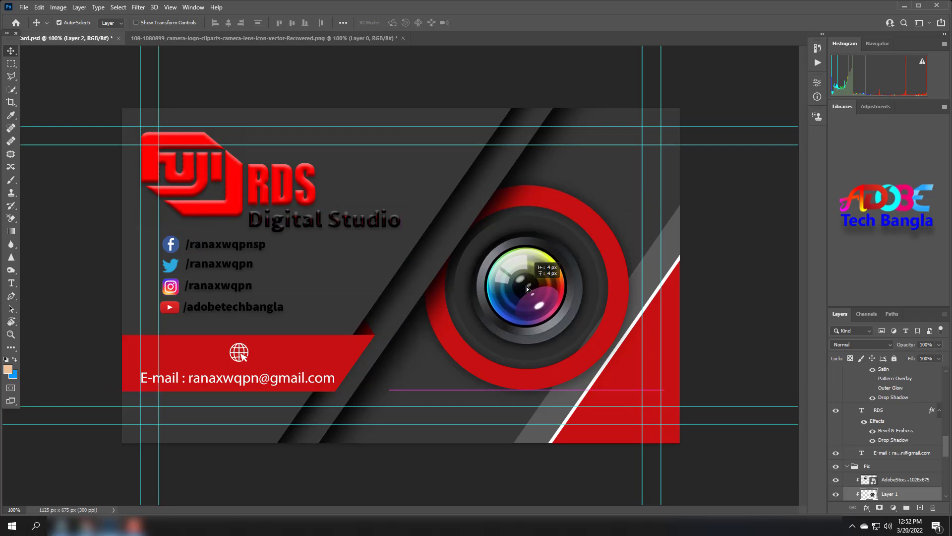
pyautogui.moveTo(527, 288); pyautogui.dragTo(528, 288)
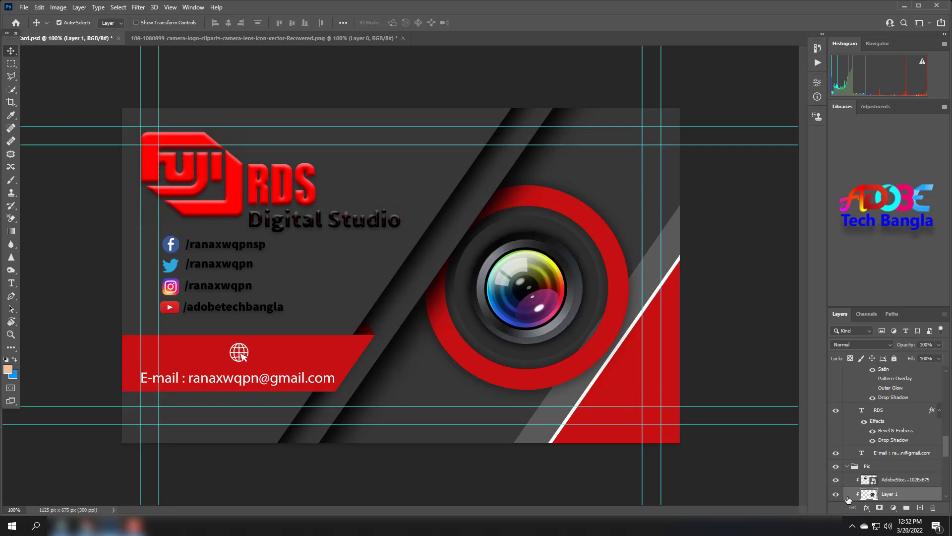
pyautogui.scroll(2, 890, 495)
pyautogui.scroll(2, 885, 453)
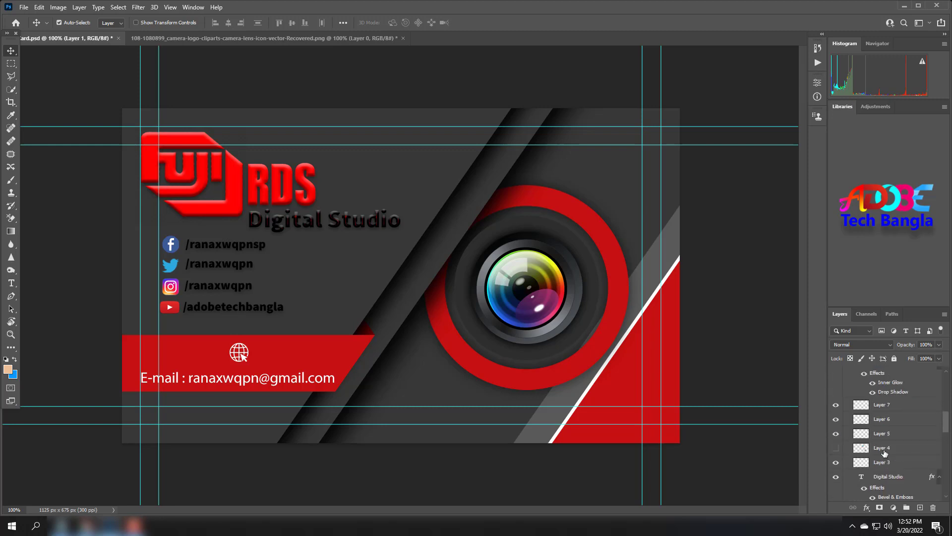
pyautogui.scroll(-2, 885, 453)
pyautogui.scroll(-2, 893, 437)
pyautogui.scroll(-2, 907, 412)
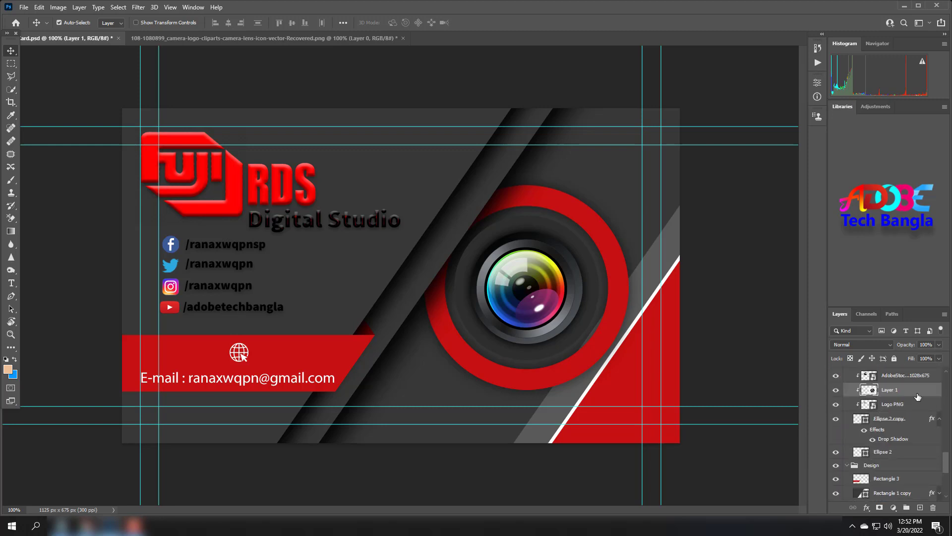
pyautogui.click(836, 391)
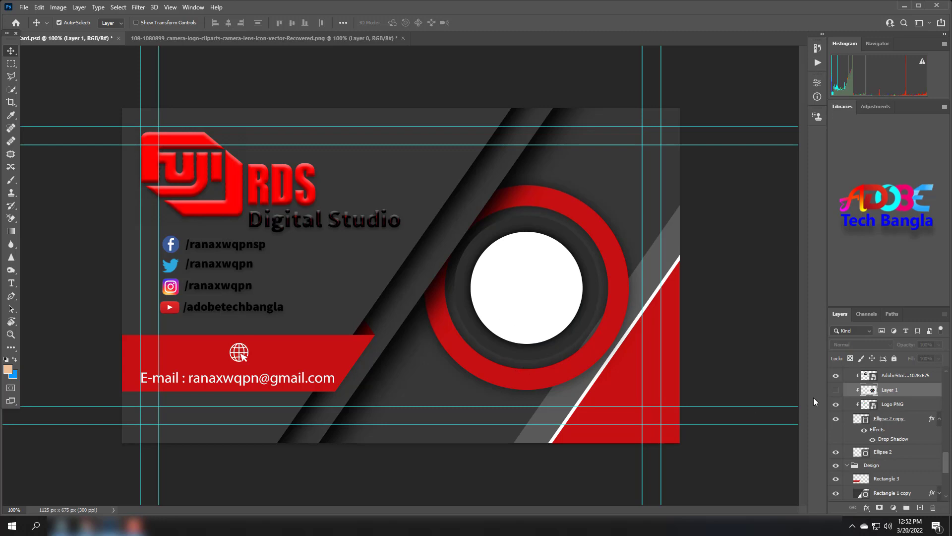
pyautogui.click(319, 40)
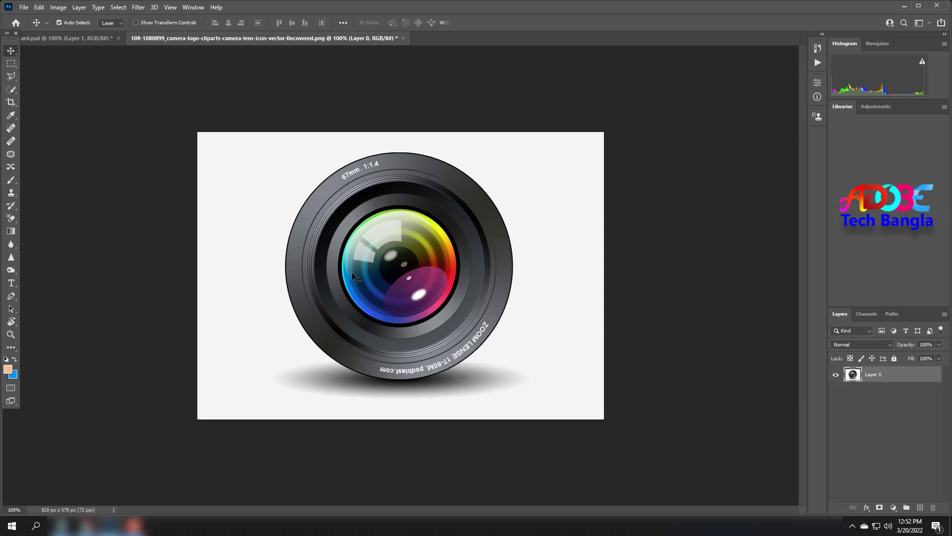
pyautogui.click(58, 44)
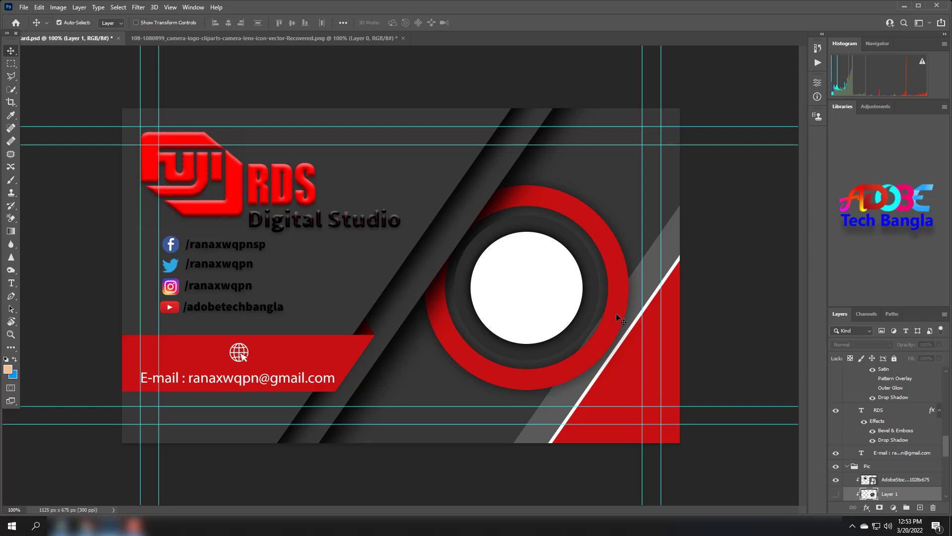
pyautogui.click(836, 494)
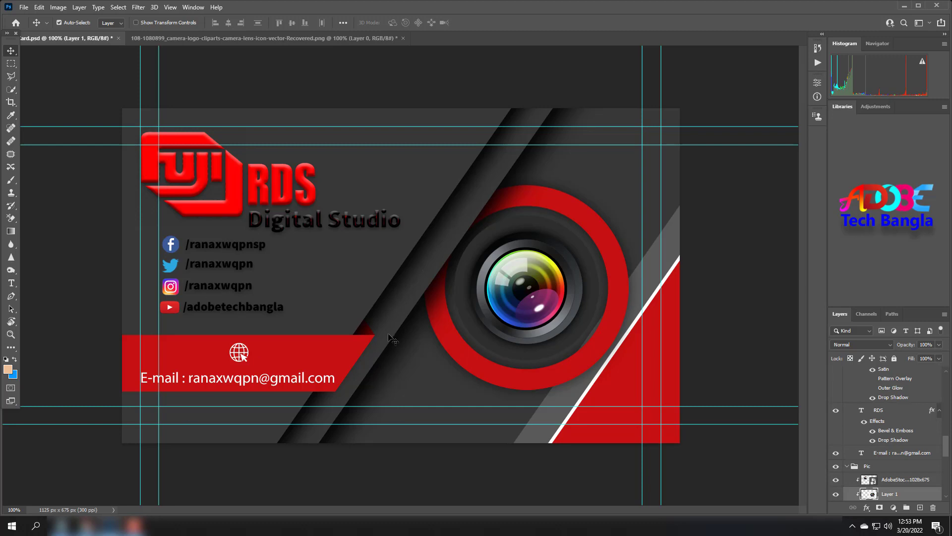
pyautogui.moveTo(472, 289)
pyautogui.mouseDown()
pyautogui.moveTo(499, 330)
pyautogui.moveTo(529, 347)
pyautogui.moveTo(577, 276)
pyautogui.moveTo(448, 267)
pyautogui.moveTo(485, 312)
pyautogui.moveTo(532, 275)
pyautogui.mouseUp()
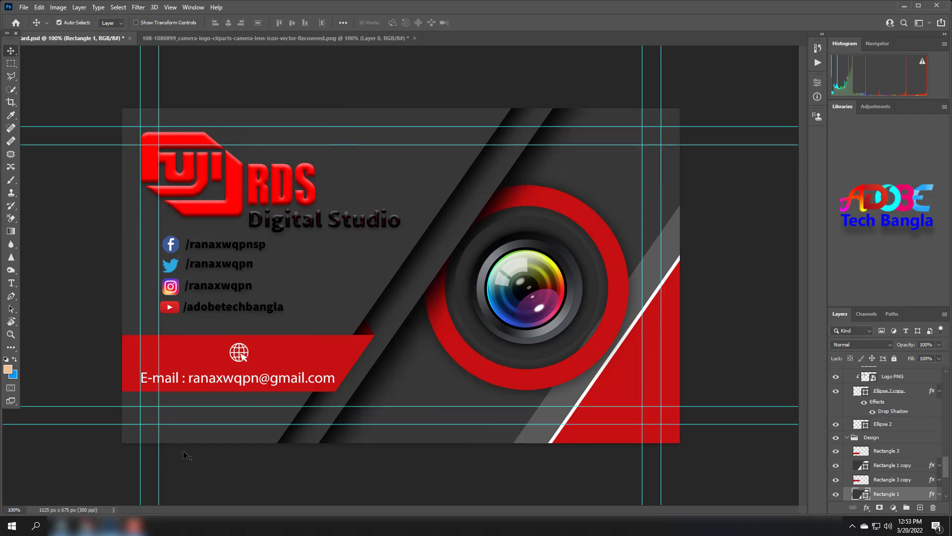
pyautogui.doubleClick(230, 246)
pyautogui.click(262, 246)
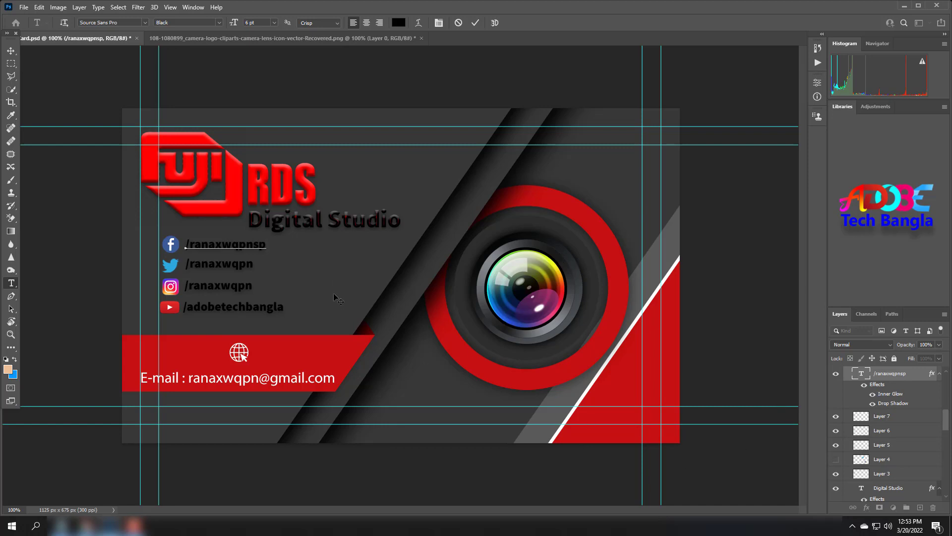
pyautogui.click(243, 381)
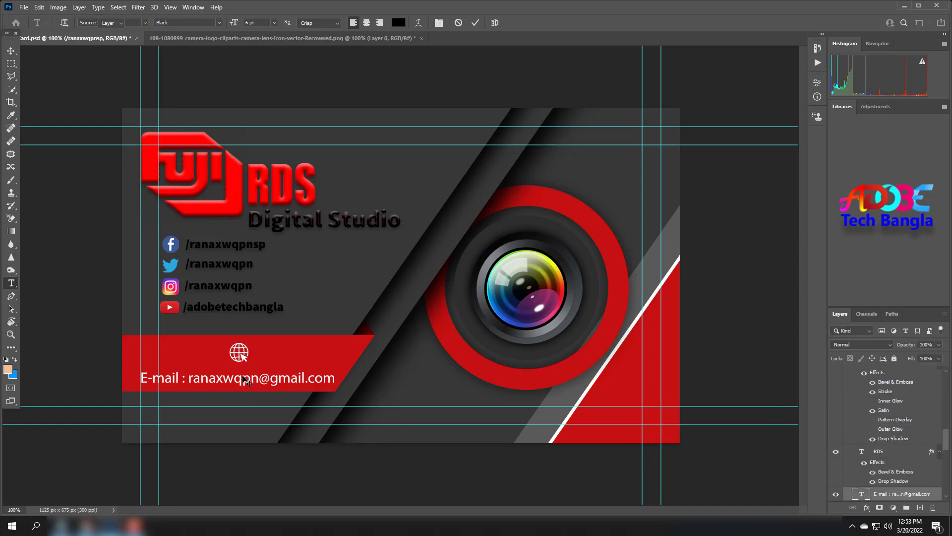
pyautogui.hotkey('ctrl', 'a')
pyautogui.press('Right')
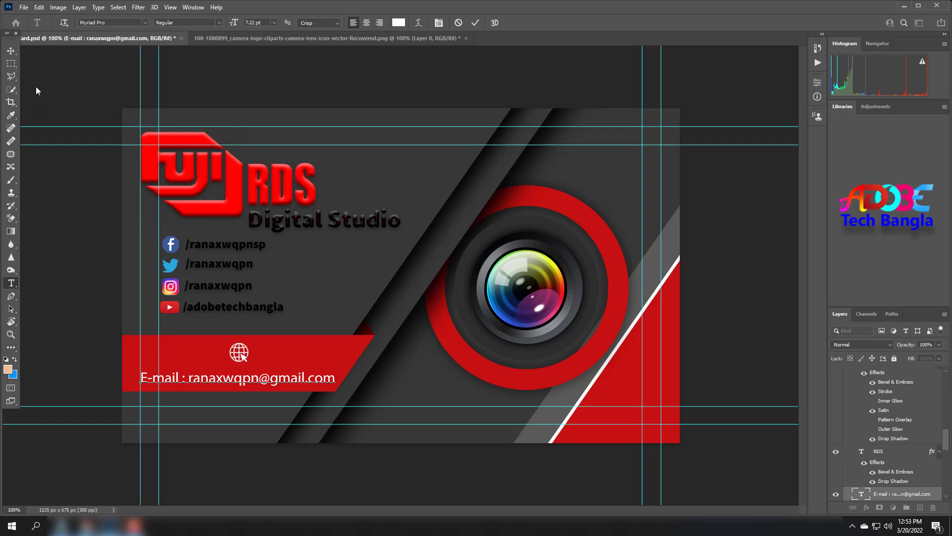
pyautogui.click(10, 50)
# Add the owner's name as a new 30 pt text layer above the camera lens.
pyautogui.click(11, 283)
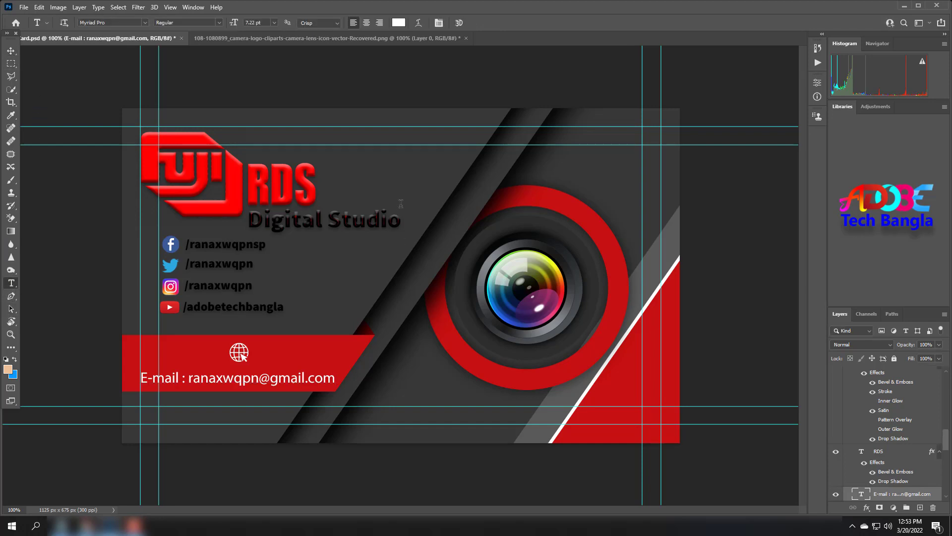
pyautogui.click(407, 179)
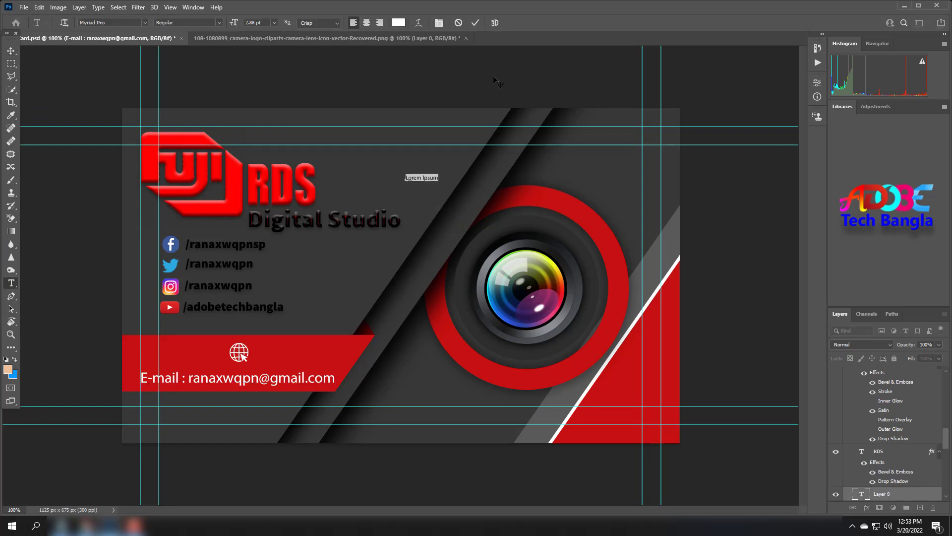
pyautogui.click(273, 23)
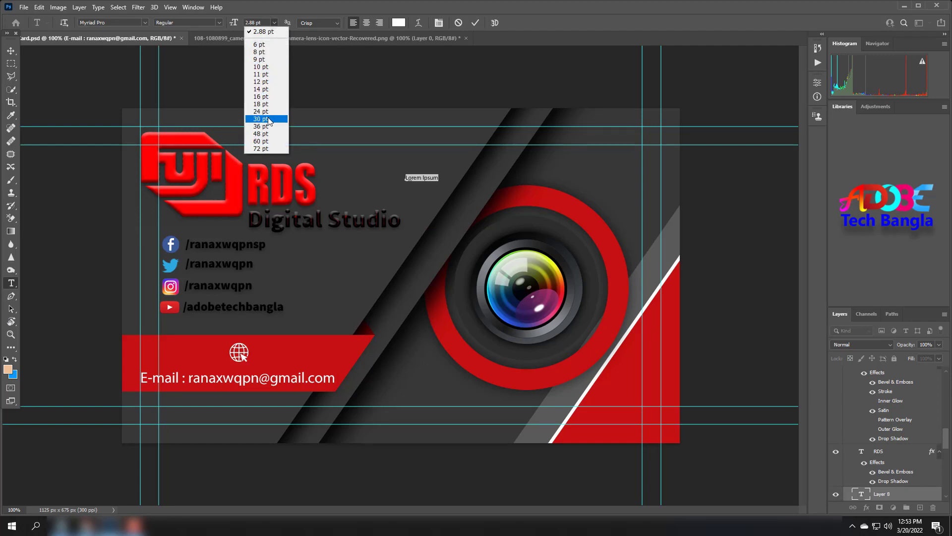
pyautogui.click(258, 120)
pyautogui.press('BackSpace')
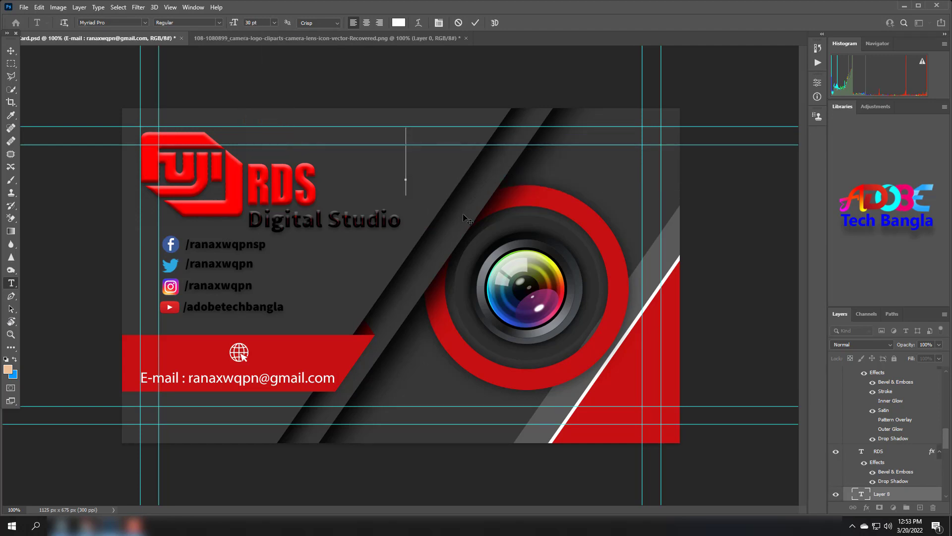
pyautogui.write('Rana')
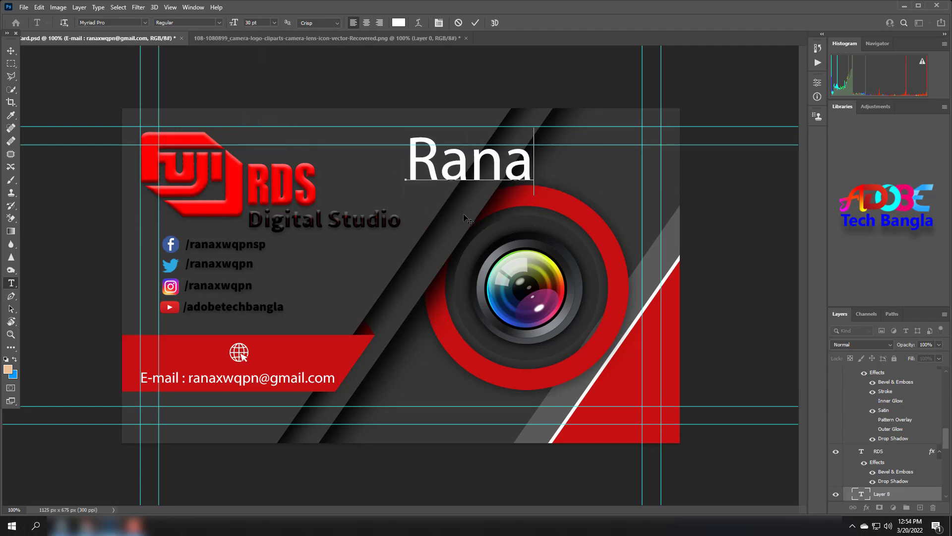
pyautogui.moveTo(563, 196)
pyautogui.mouseDown()
pyautogui.moveTo(554, 221)
pyautogui.moveTo(406, 211)
pyautogui.mouseUp()
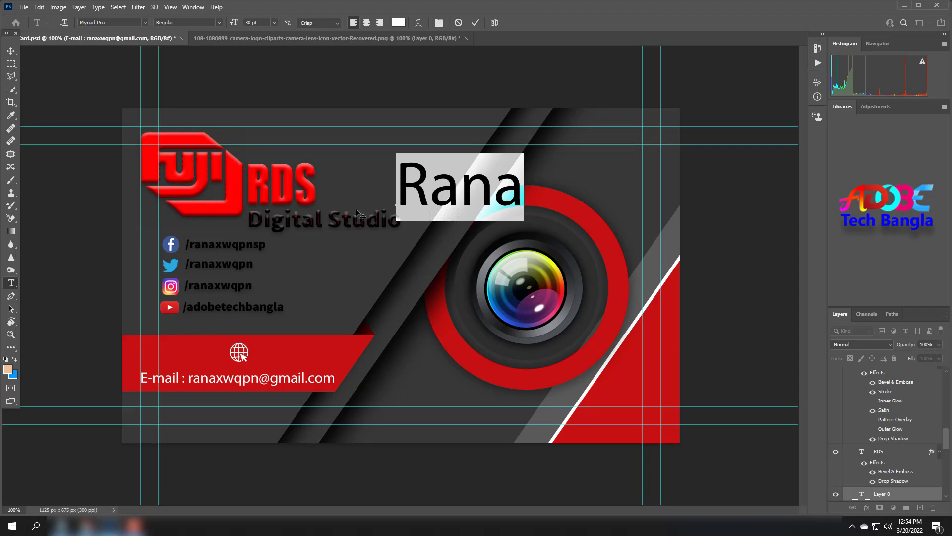
pyautogui.moveTo(532, 193); pyautogui.dragTo(525, 202)
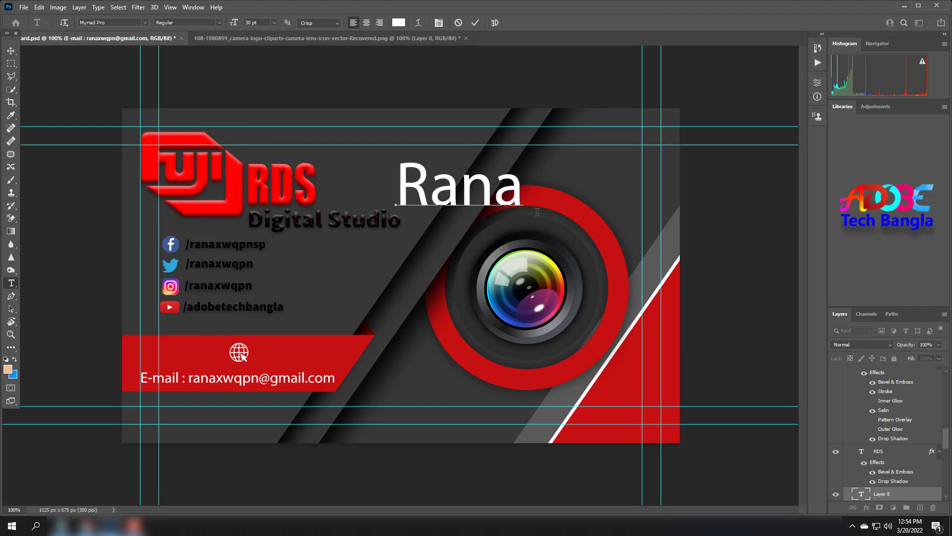
pyautogui.press('BackSpace')
pyautogui.click(11, 51)
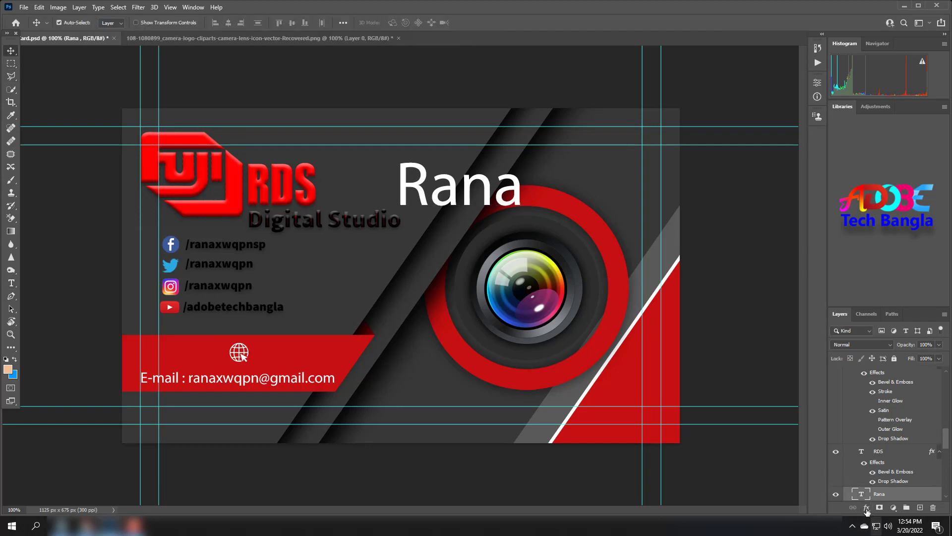
# Try Inner Glow, Bevel & Emboss and Drop Shadow on the name, then cancel them.
pyautogui.click(867, 508)
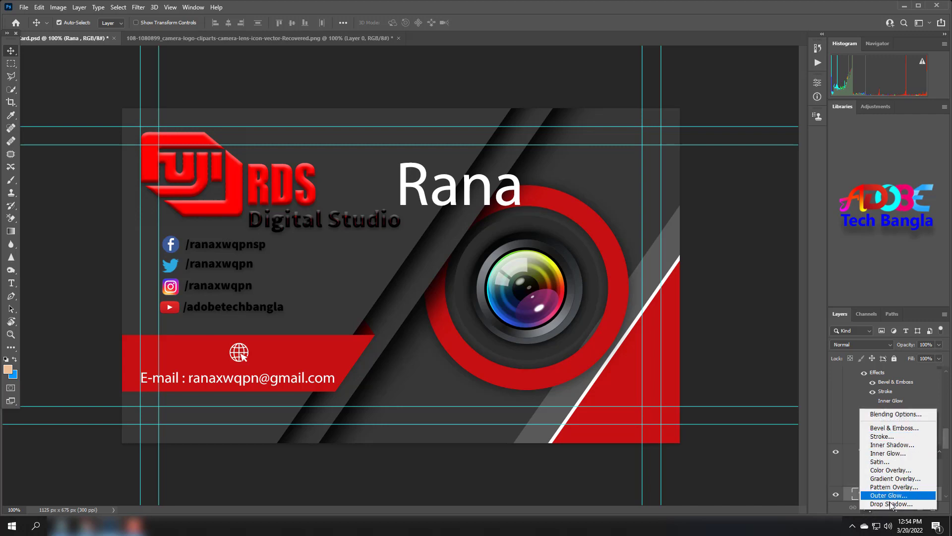
pyautogui.click(888, 454)
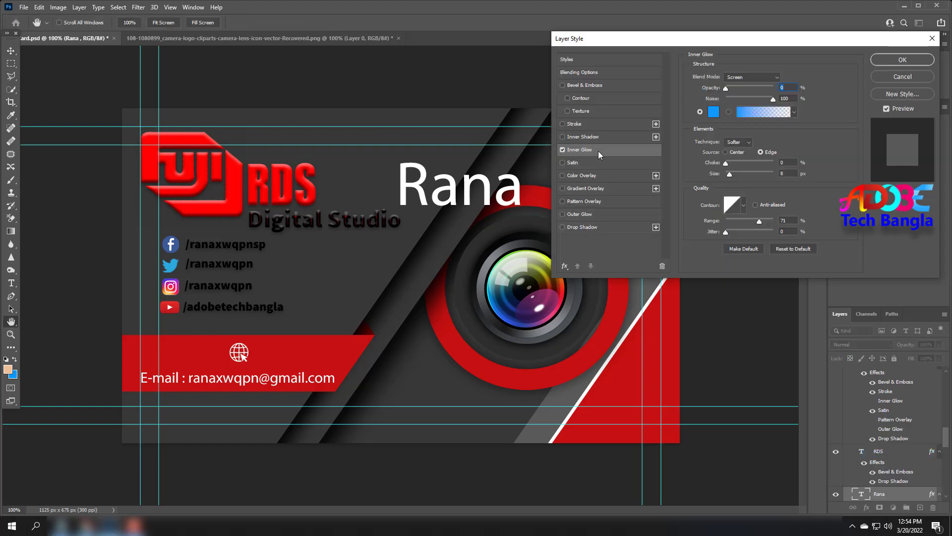
pyautogui.click(563, 85)
pyautogui.click(563, 227)
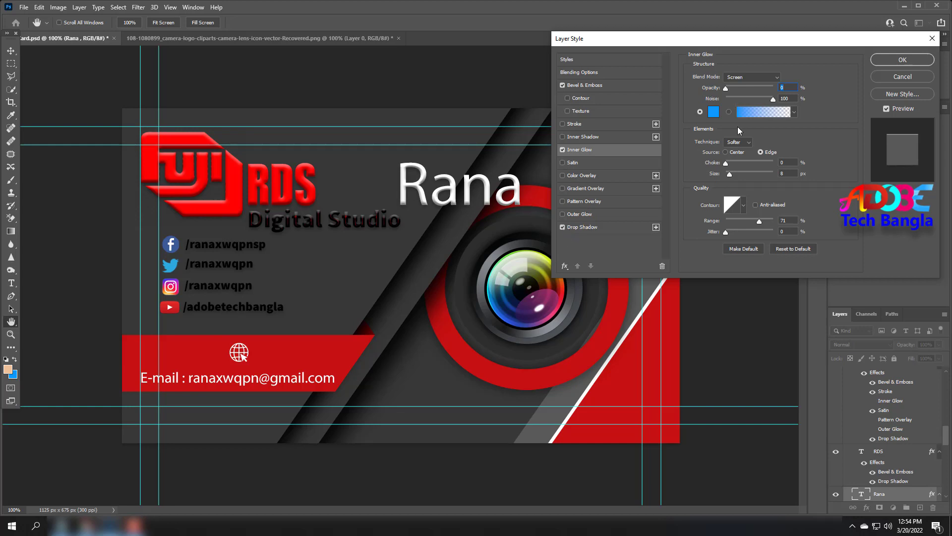
pyautogui.click(902, 77)
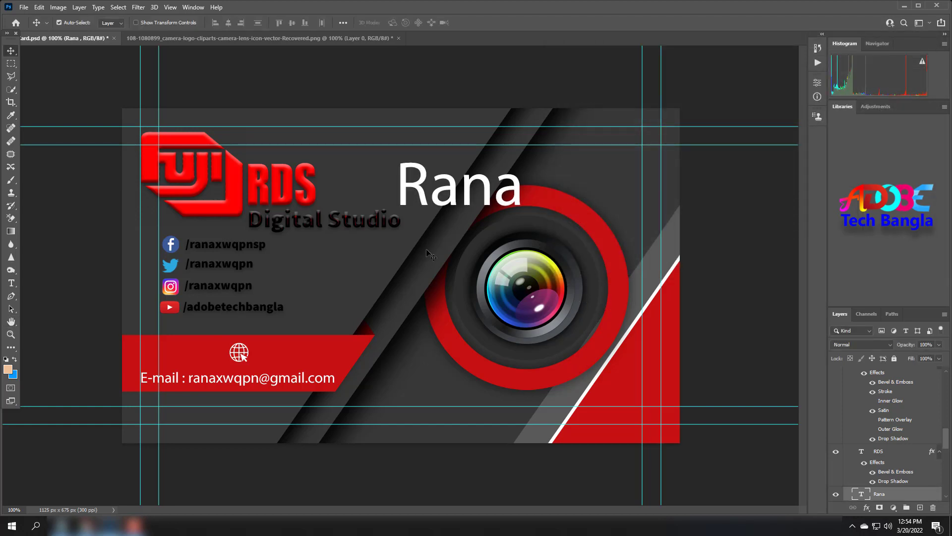
# Move the name text to sit just right of the RDS logo.
pyautogui.moveTo(466, 187); pyautogui.dragTo(402, 180)
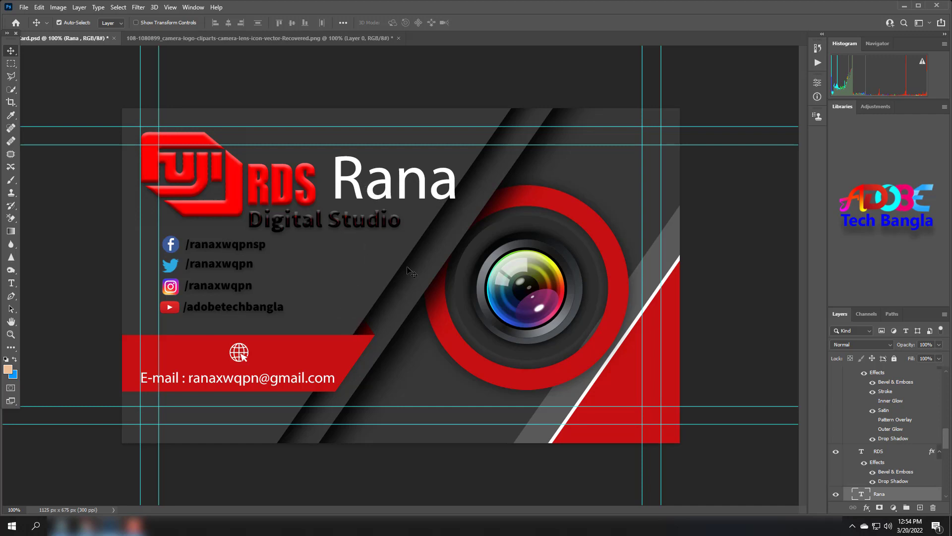
pyautogui.hotkey('alt', 'f')
pyautogui.press('Escape')
pyautogui.click(24, 7)
# Save the card as MY Card in Photoshop PSD format, then minimize Photoshop.
pyautogui.click(56, 130)
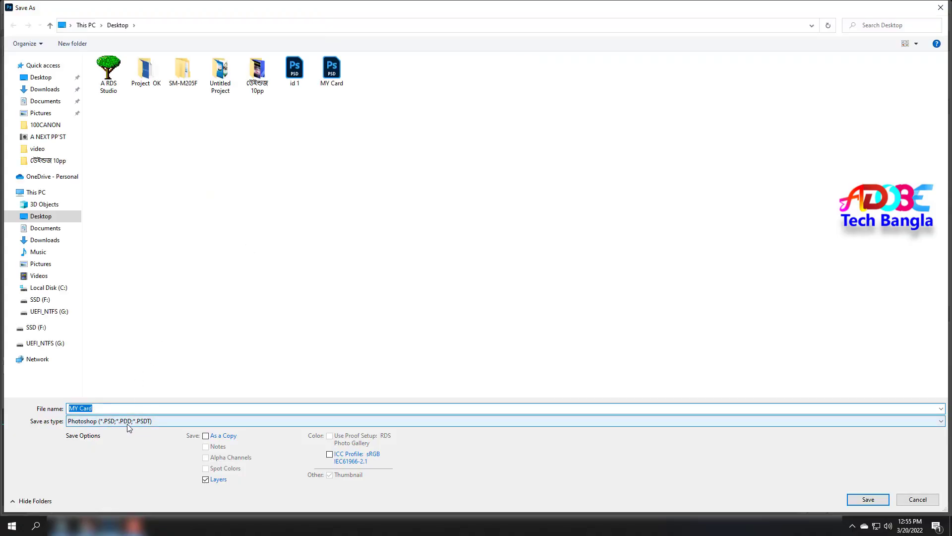
pyautogui.click(128, 425)
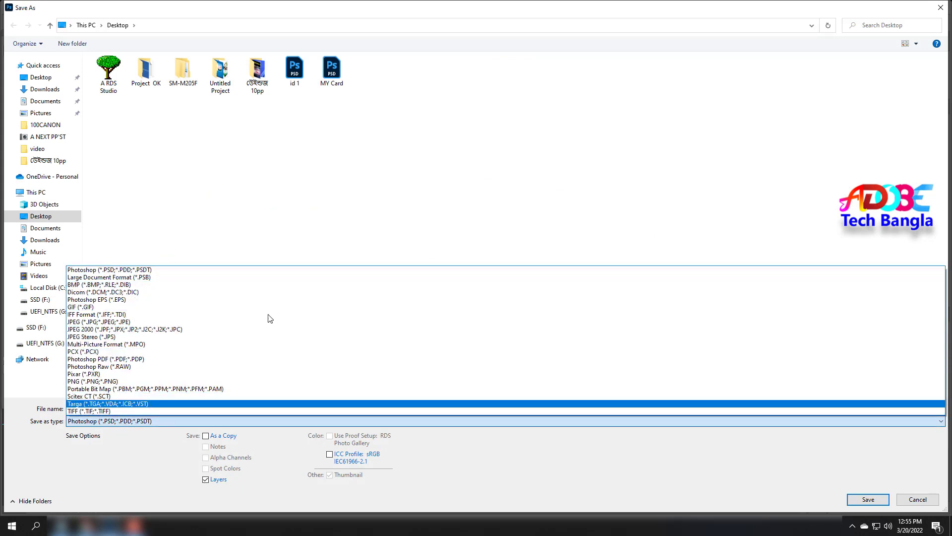
pyautogui.click(278, 269)
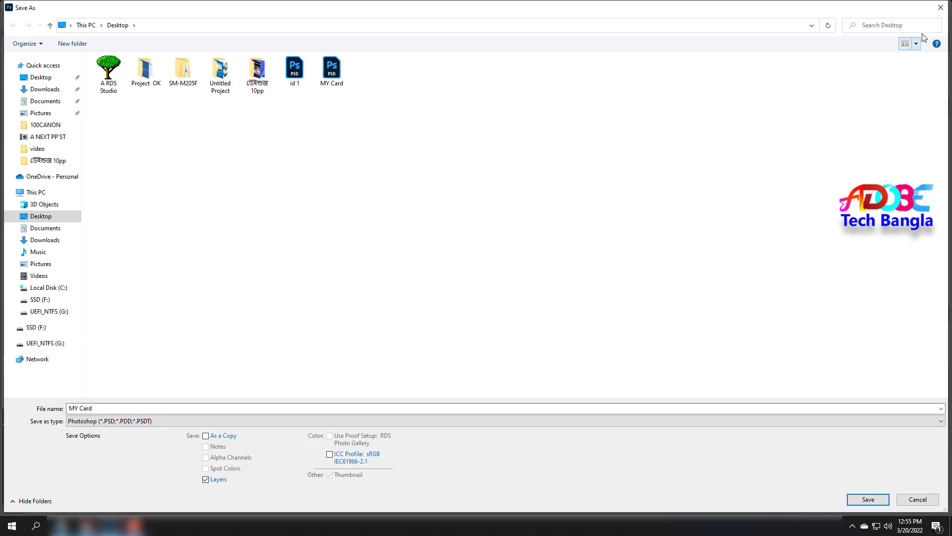
pyautogui.press('Escape')
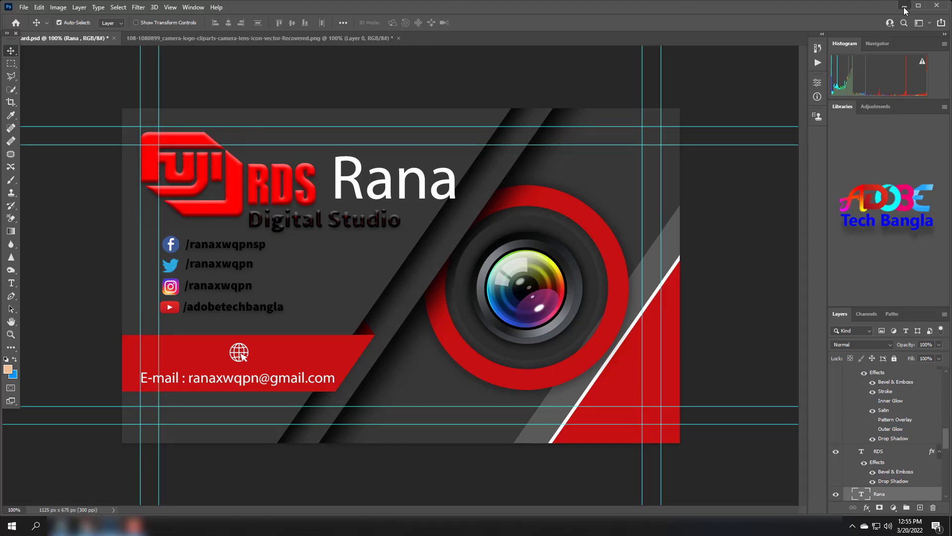
pyautogui.click(905, 7)
# Load the graphicsfamily.com business card templates page in a maximized Chrome and scroll through the listings.
pyautogui.doubleClick(102, 181)
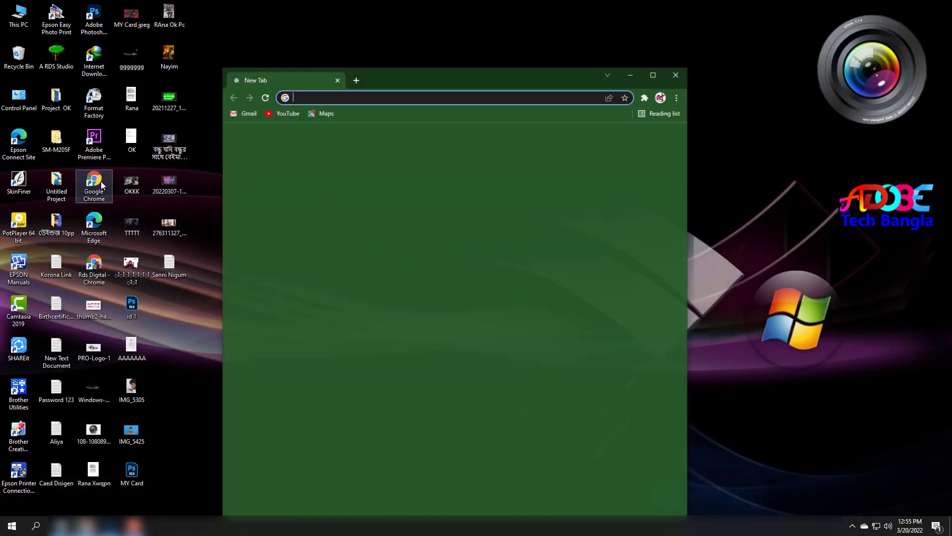
pyautogui.doubleClick(555, 83)
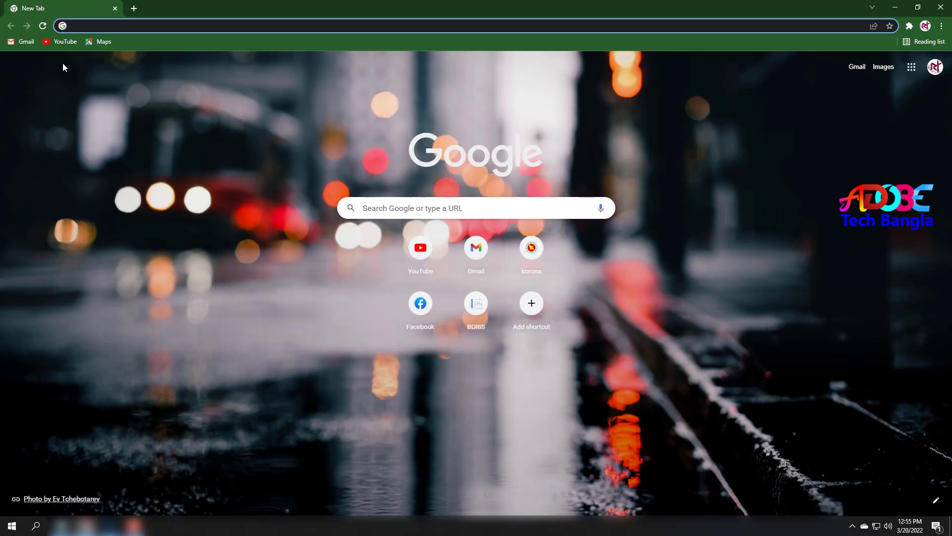
pyautogui.write('https://graphicsfamily.com/downloads/category/business-cards/page/5/')
pyautogui.press('Return')
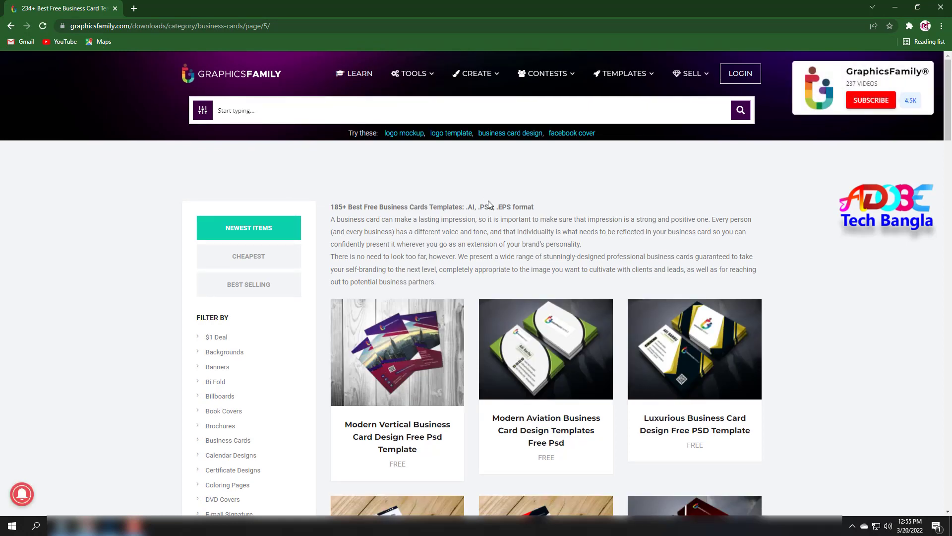
pyautogui.scroll(-2, 526, 288)
pyautogui.scroll(-4, 530, 280)
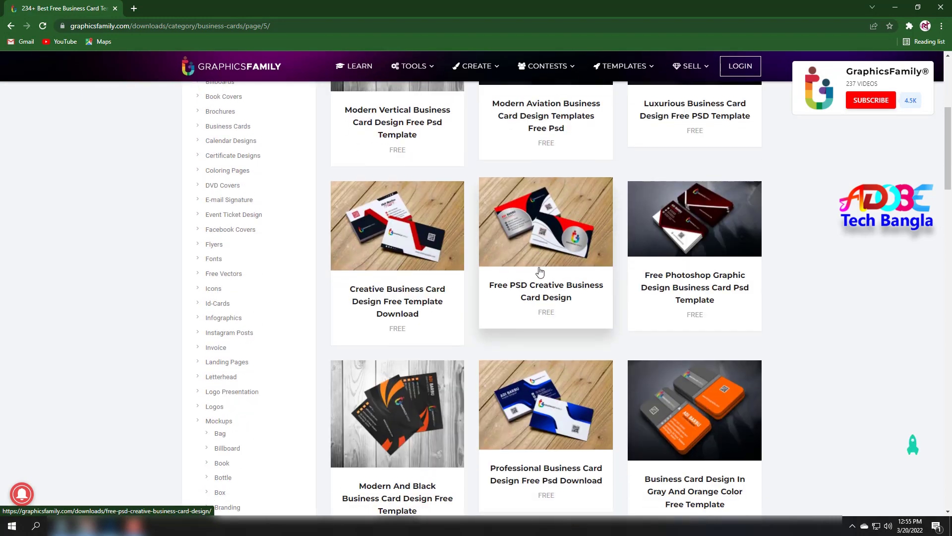
pyautogui.scroll(-4, 541, 271)
pyautogui.scroll(-3, 570, 273)
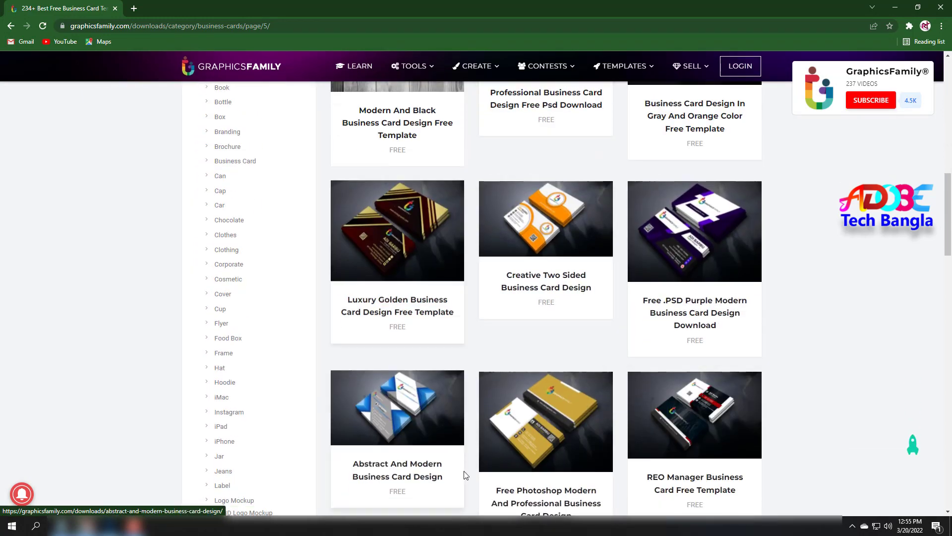
pyautogui.scroll(-4, 469, 437)
pyautogui.scroll(-4, 546, 352)
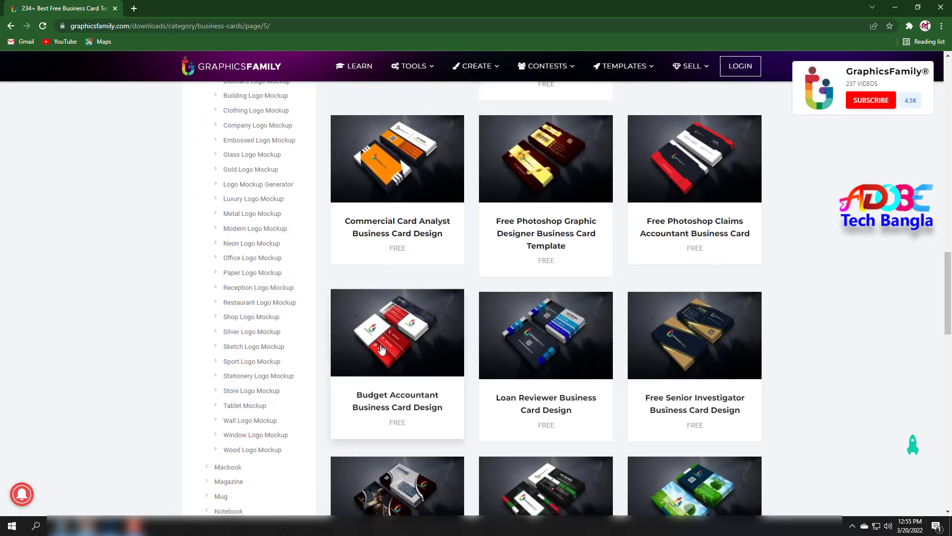
# Download the Budget Accountant Business Card Design template zip from its page.
pyautogui.click(404, 345)
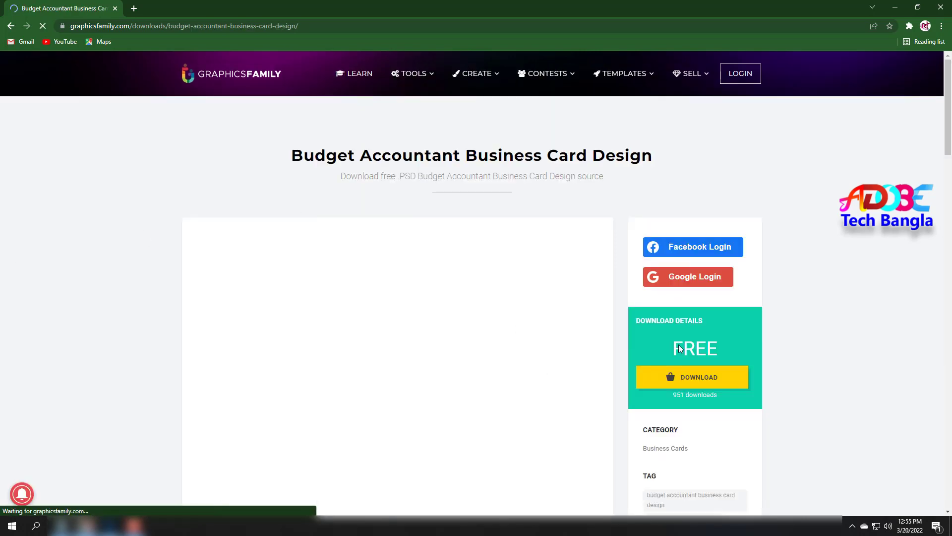
pyautogui.scroll(-1, 655, 387)
pyautogui.scroll(-3, 649, 396)
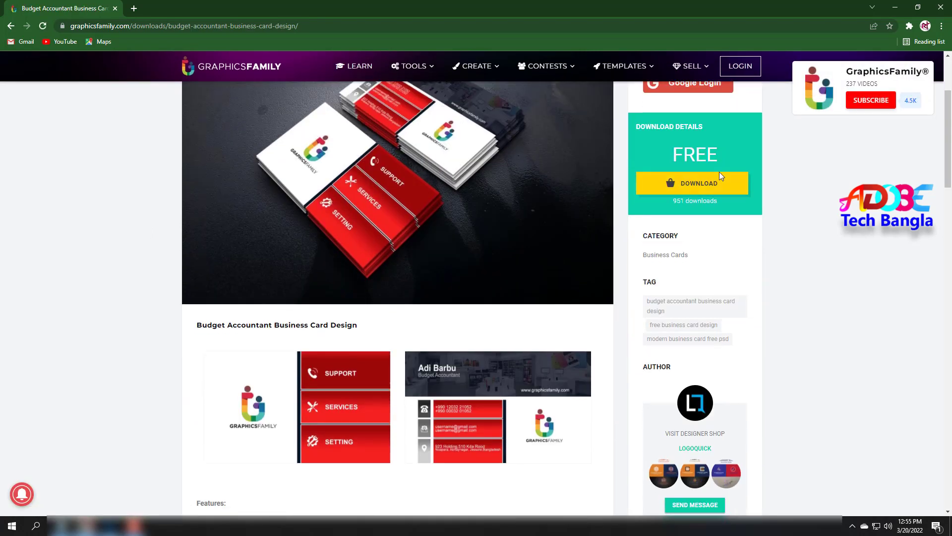
pyautogui.click(713, 185)
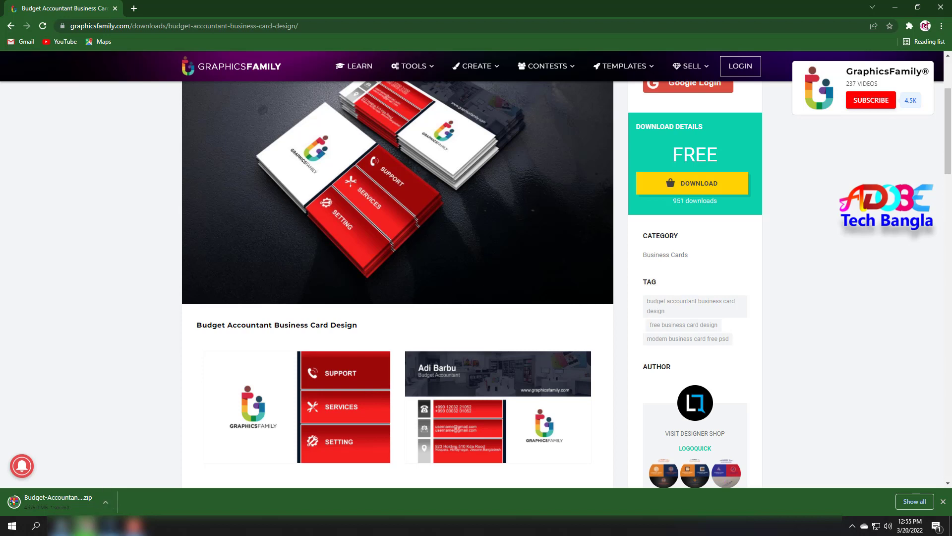
pyautogui.click(105, 502)
# Copy the downloaded template zip from Downloads onto the desktop.
pyautogui.click(128, 469)
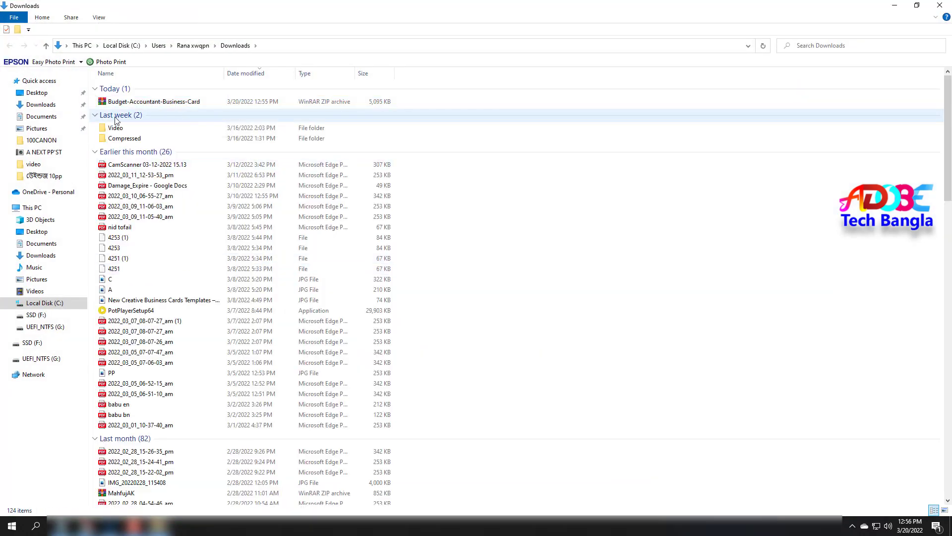
pyautogui.rightClick(125, 102)
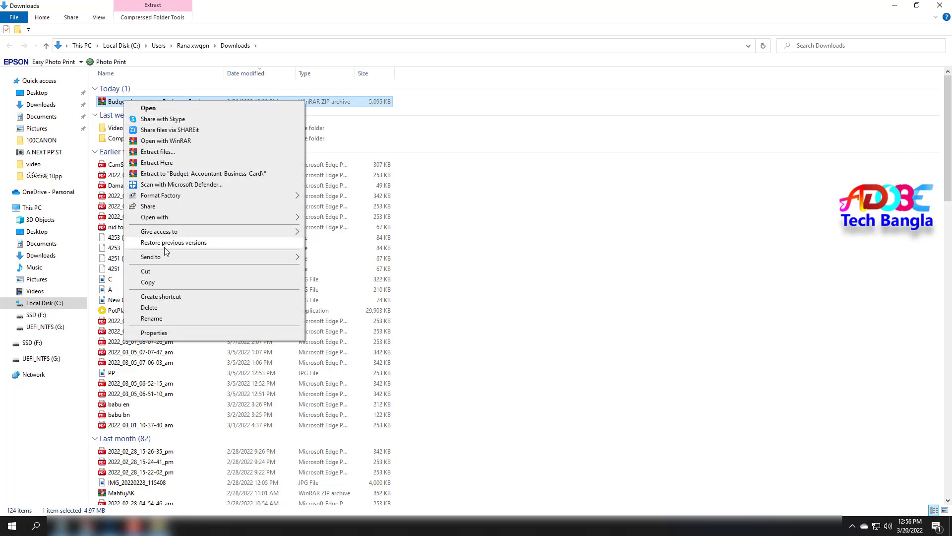
pyautogui.click(147, 282)
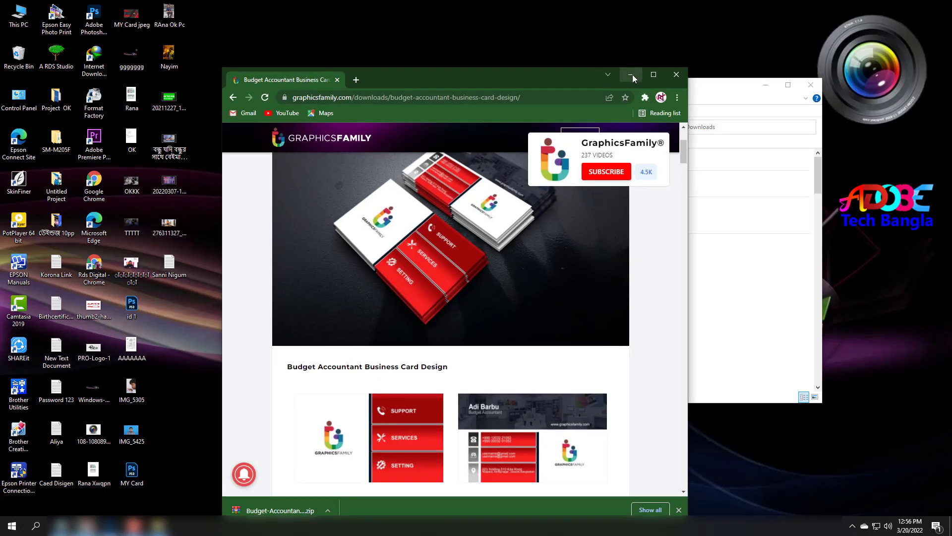
pyautogui.click(630, 75)
pyautogui.rightClick(229, 163)
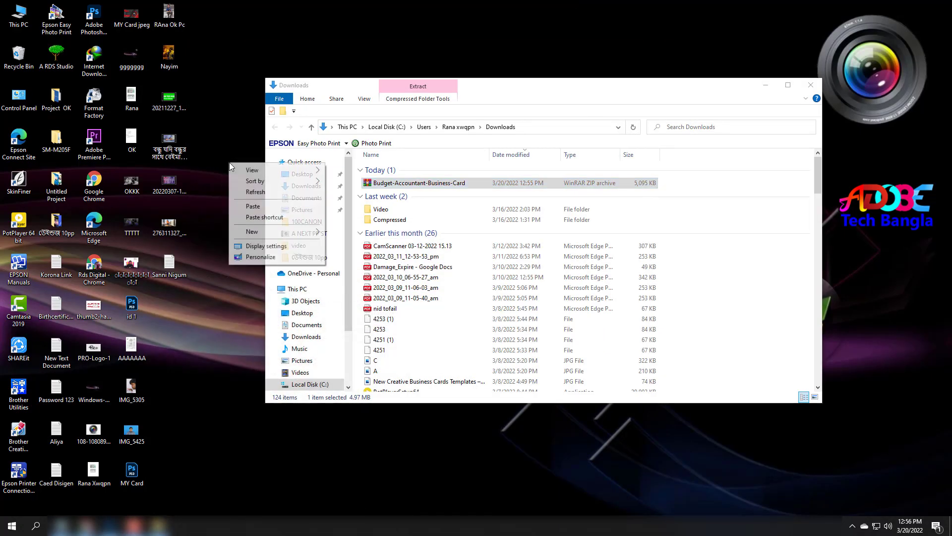
pyautogui.click(252, 207)
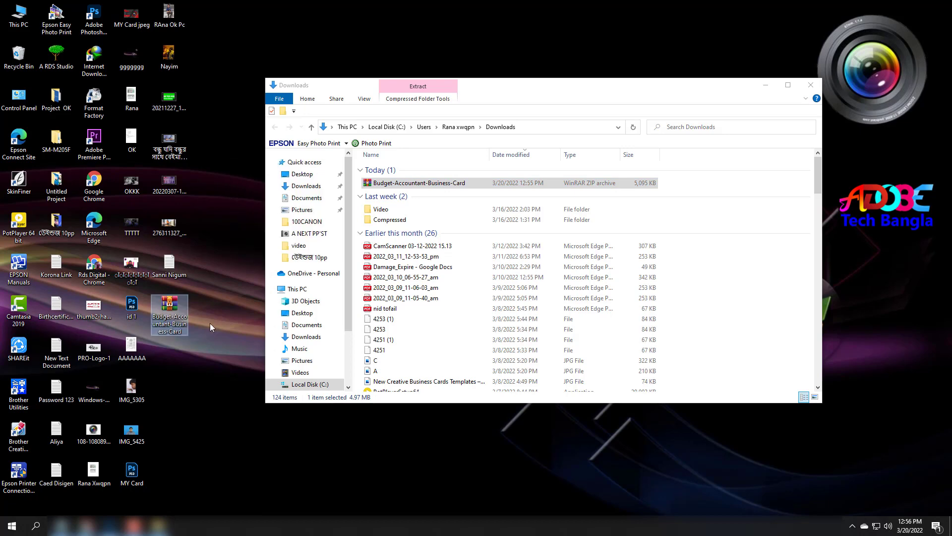
# Extract the zip's contents onto the desktop and refresh it to show the files.
pyautogui.rightClick(167, 310)
pyautogui.click(196, 125)
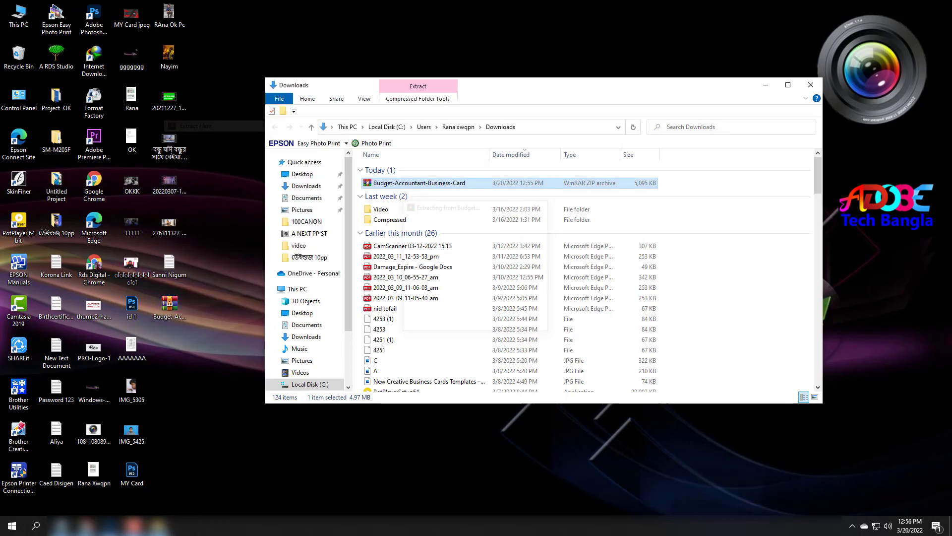
pyautogui.rightClick(212, 232)
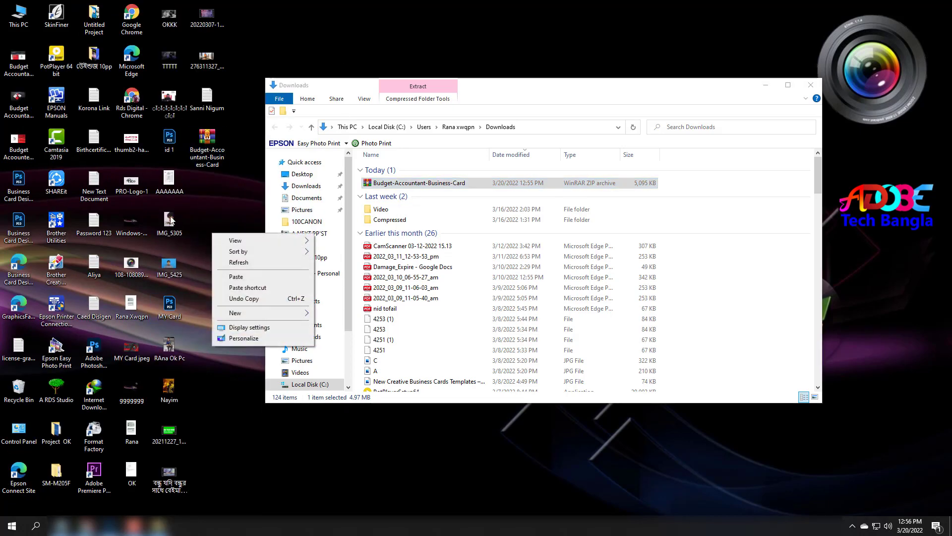
pyautogui.click(211, 198)
pyautogui.rightClick(239, 194)
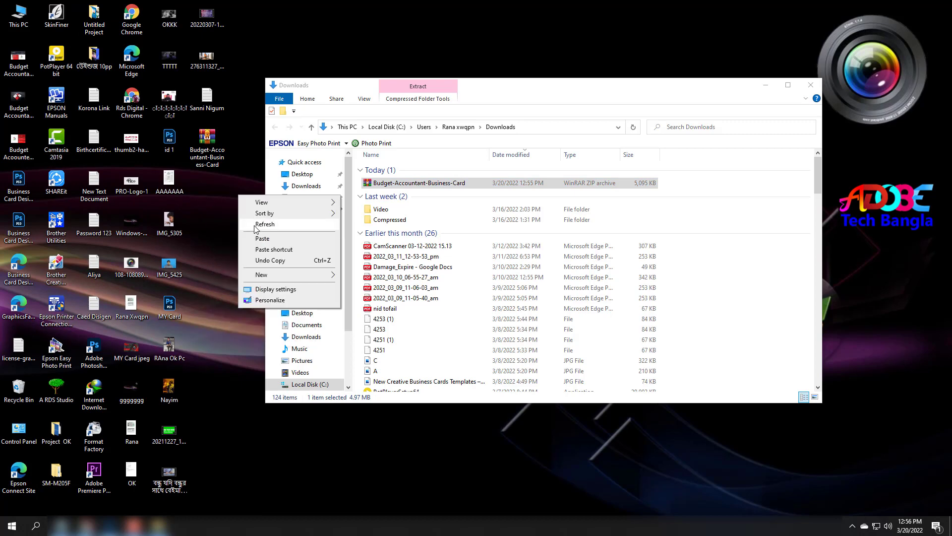
pyautogui.click(256, 226)
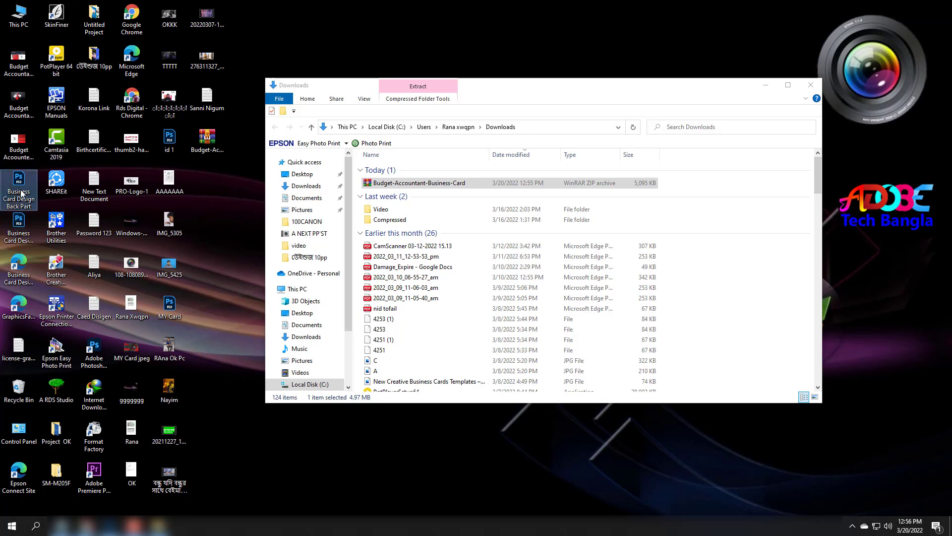
pyautogui.click(25, 221)
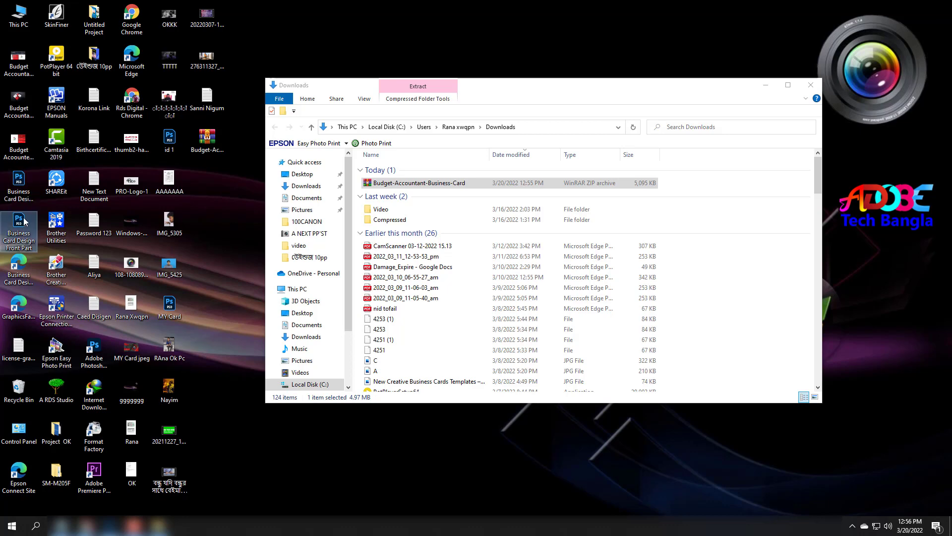
pyautogui.click(15, 139)
pyautogui.doubleClick(31, 174)
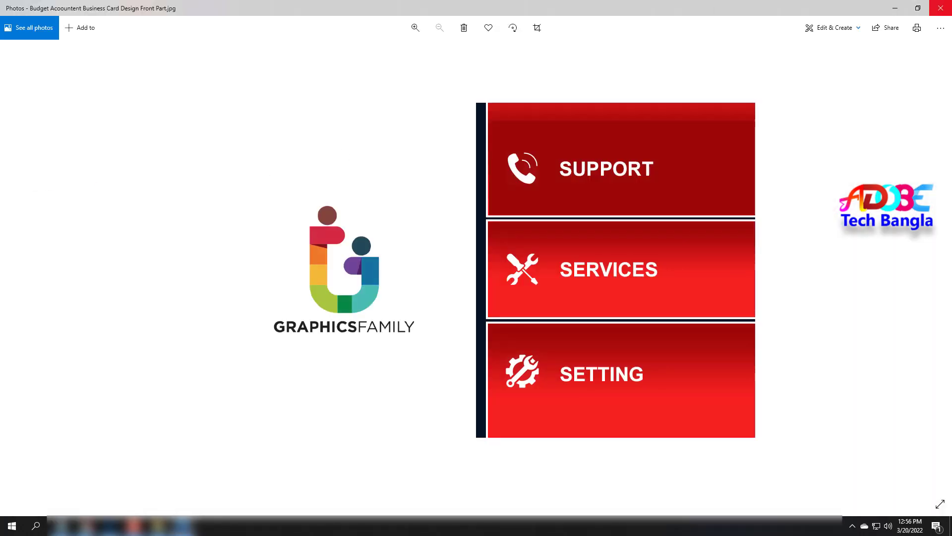
pyautogui.hotkey('alt', 'F4')
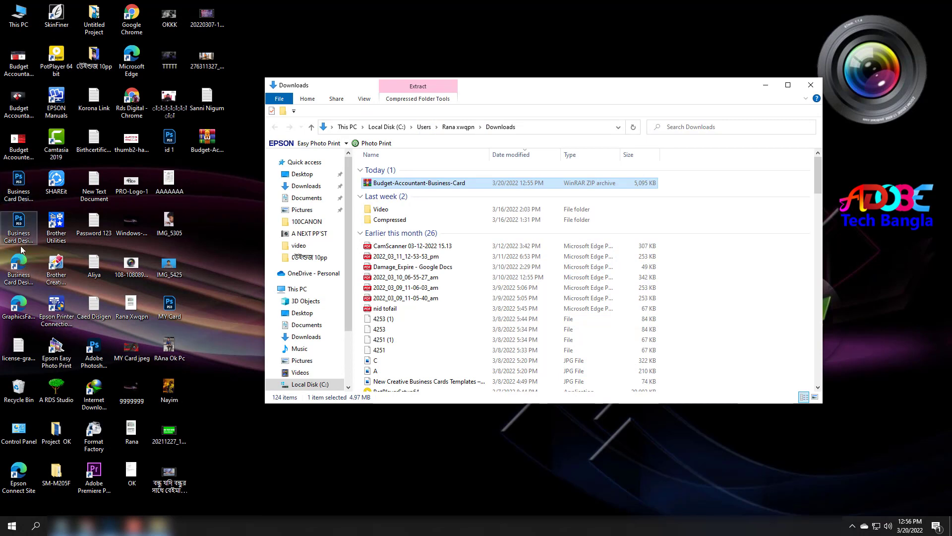
pyautogui.click(20, 191)
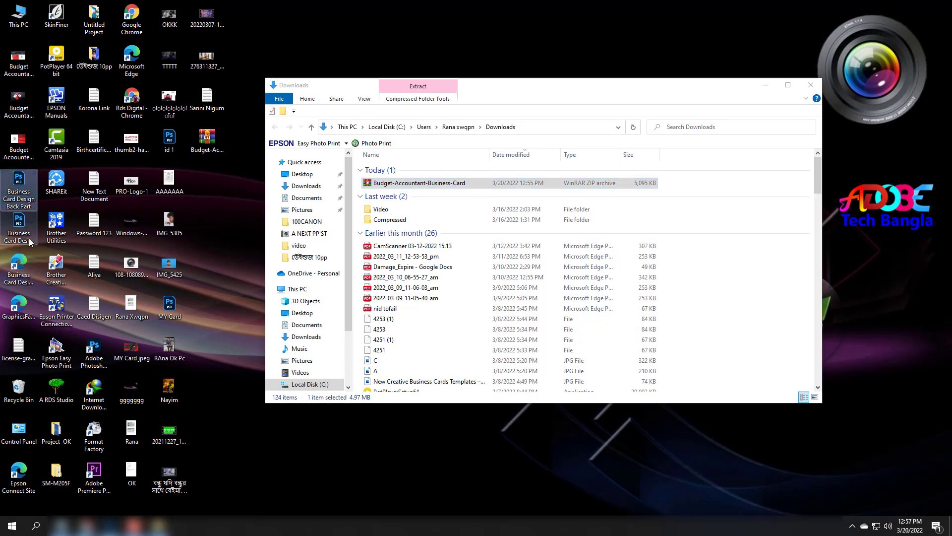
pyautogui.click(29, 242)
# Open Business Card Design Front Part.psd, undo a test move, and return to the camera-studio card.
pyautogui.doubleClick(26, 233)
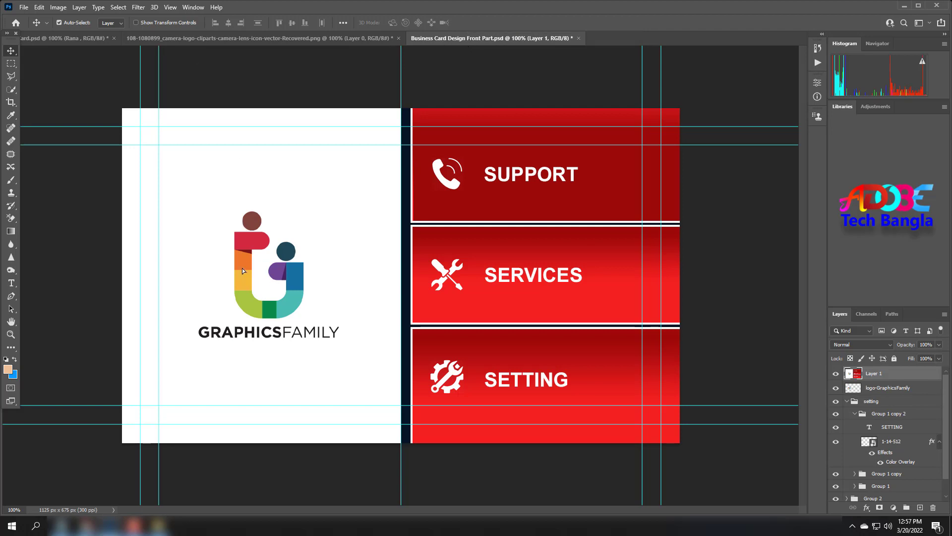
pyautogui.moveTo(242, 279); pyautogui.dragTo(242, 270)
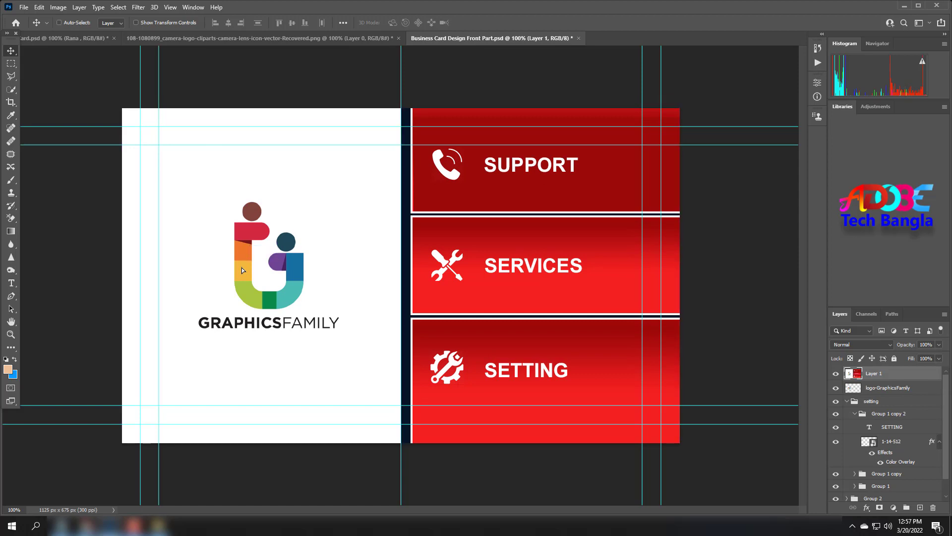
pyautogui.hotkey('ctrl', 'z')
pyautogui.hotkey('ctrl', 'Tab')
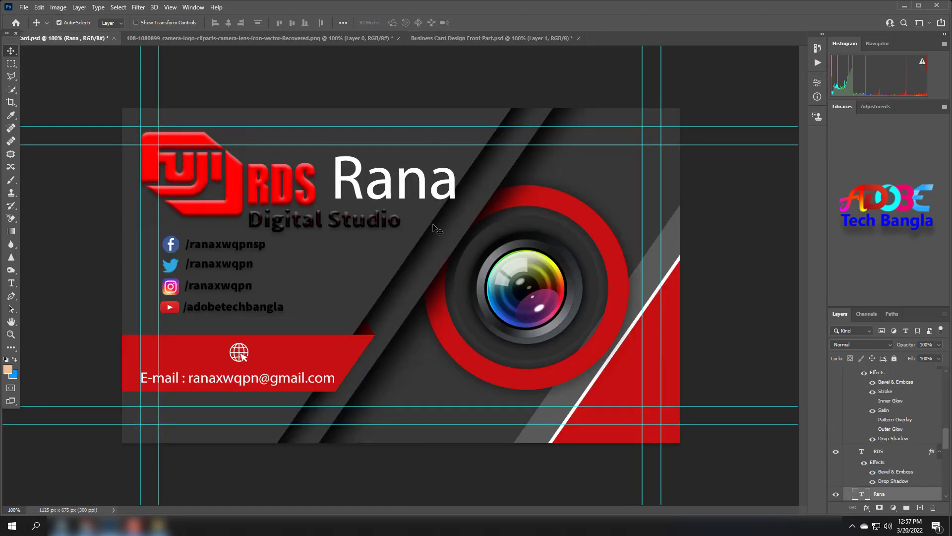